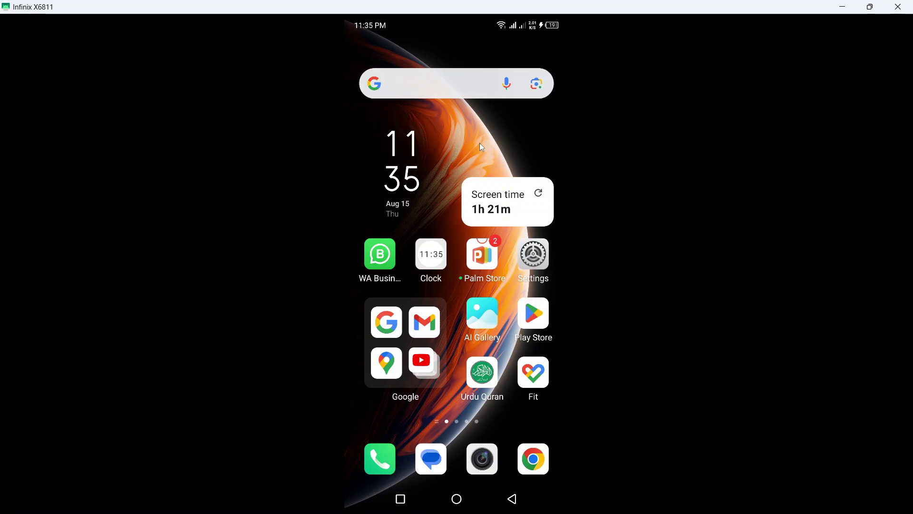
- Search Play Store for 'character ai' and open the Character AI: Chat, Talk, Text page
click(531, 313)
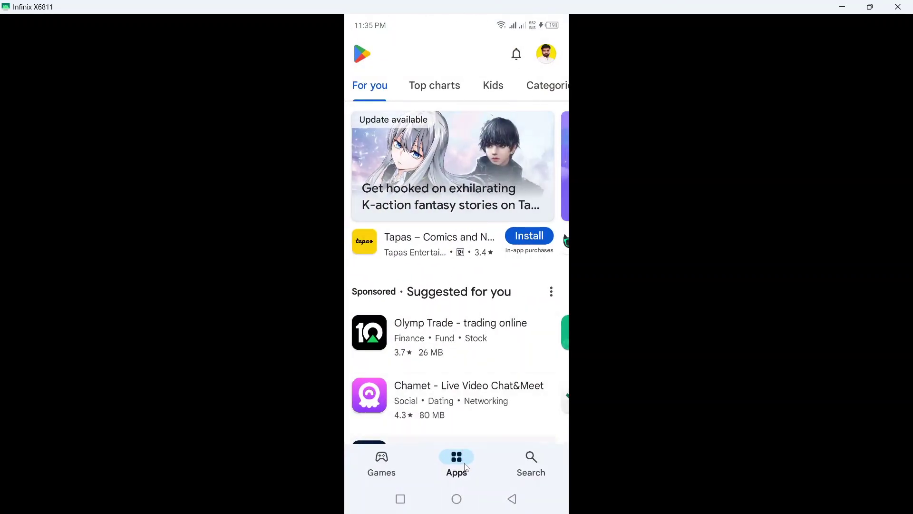
click(531, 462)
click(426, 54)
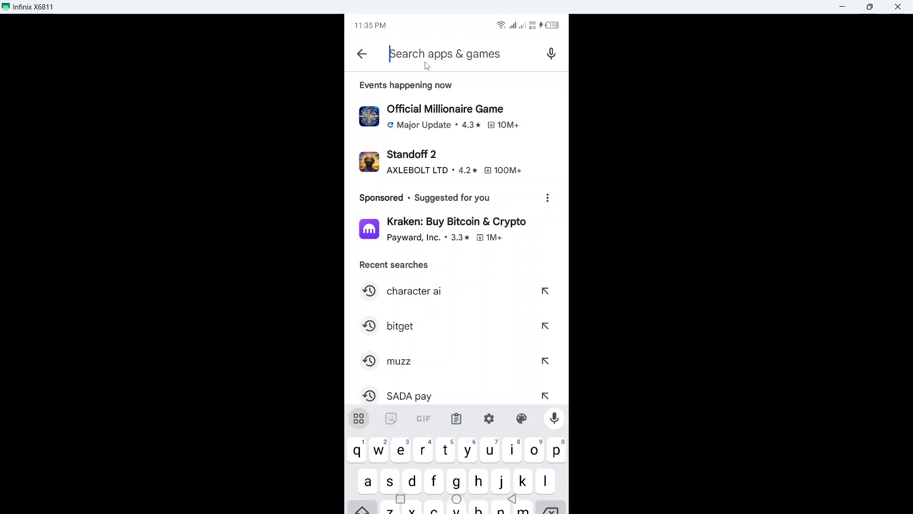
text(charac)
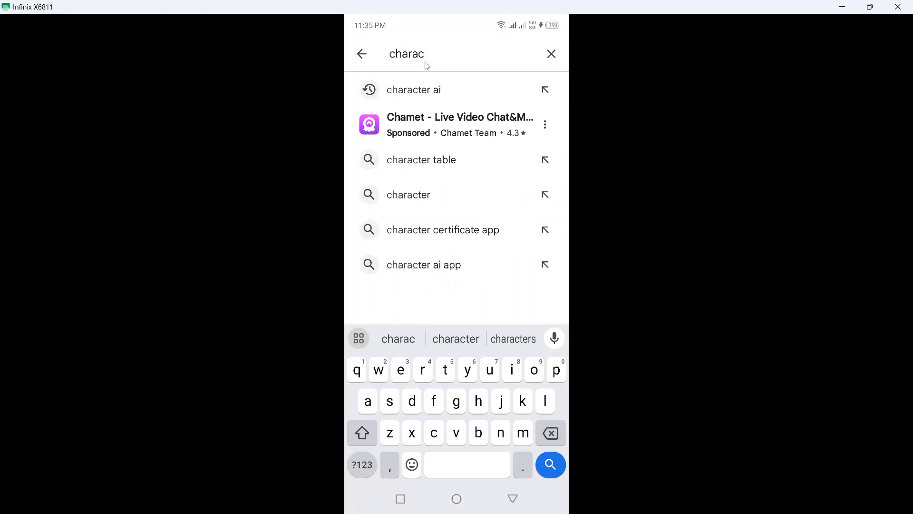
click(431, 92)
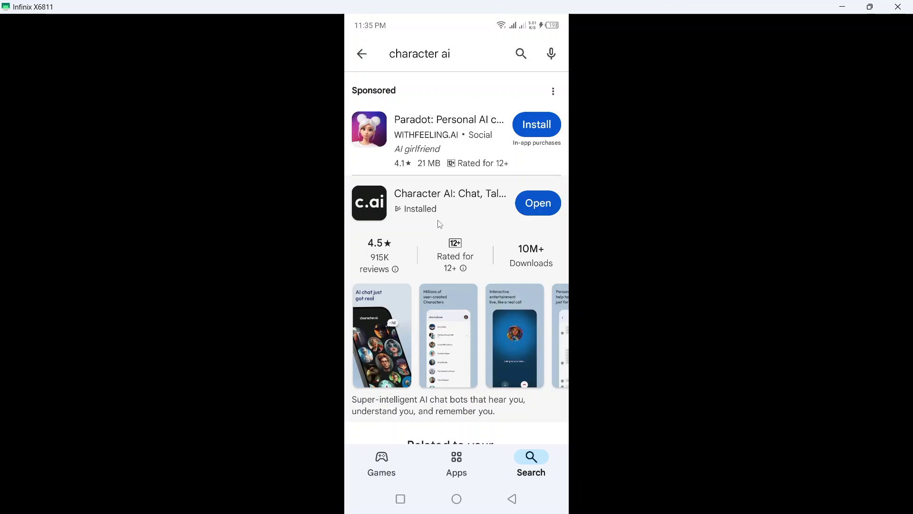
click(450, 200)
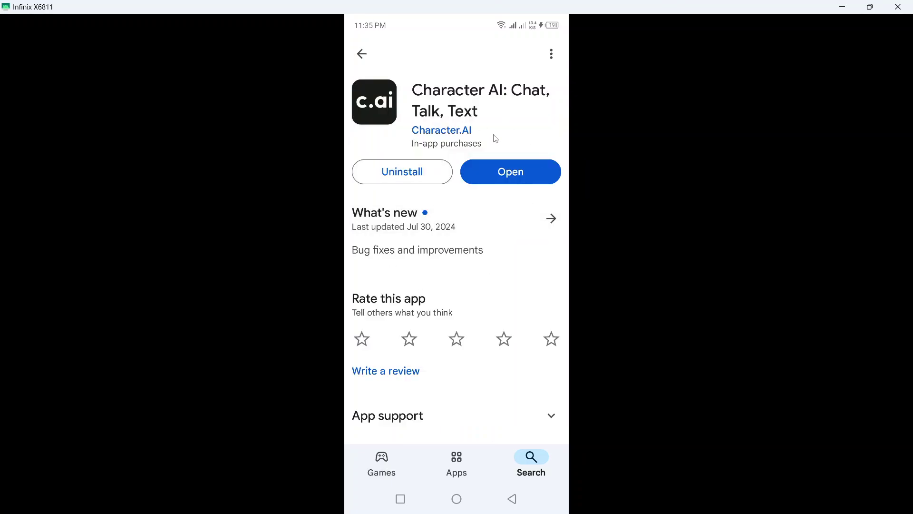
- Launch Character AI, sign in with the Google account, and show the Explore feed
click(506, 172)
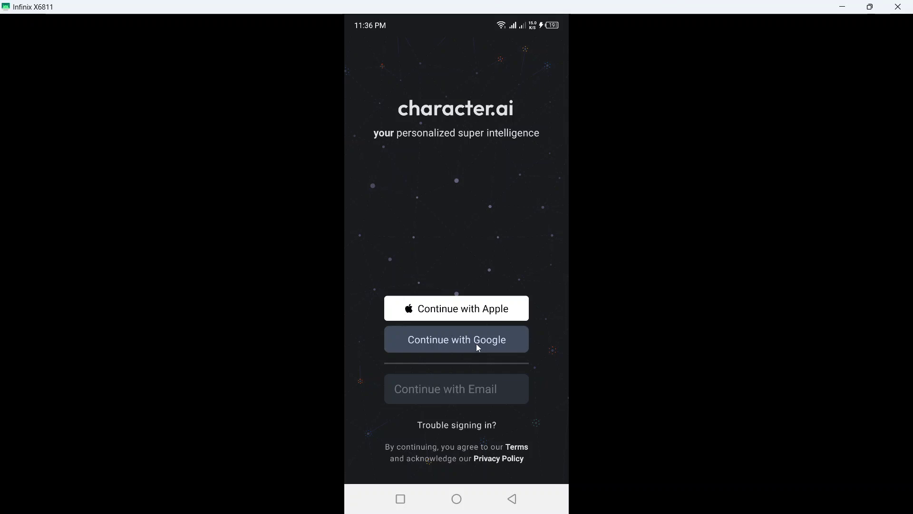
click(436, 332)
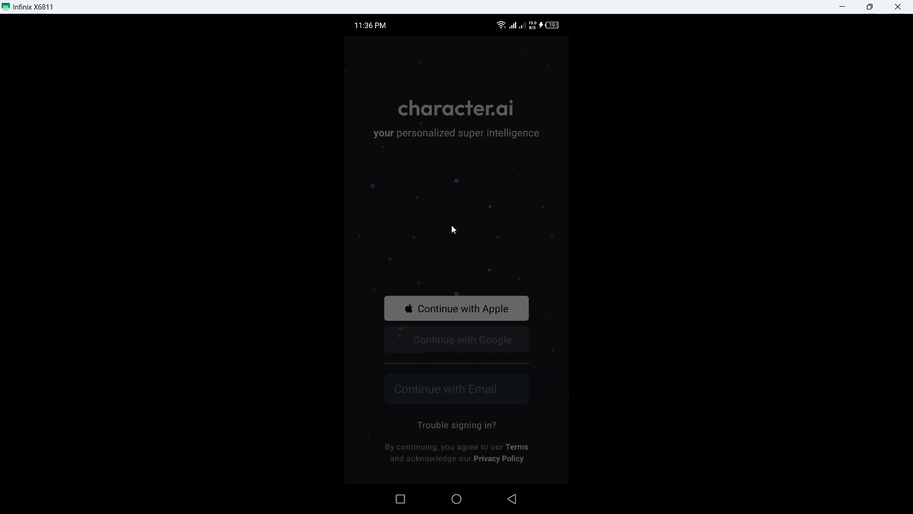
click(457, 227)
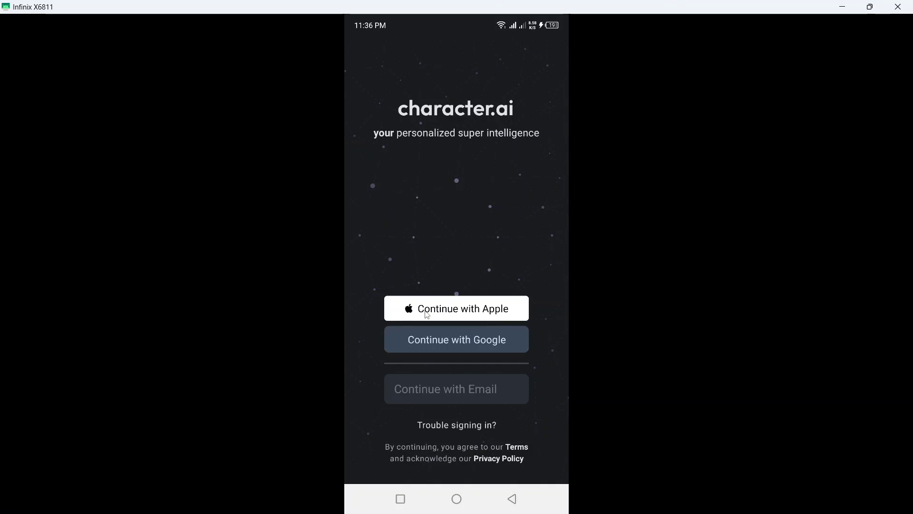
click(457, 274)
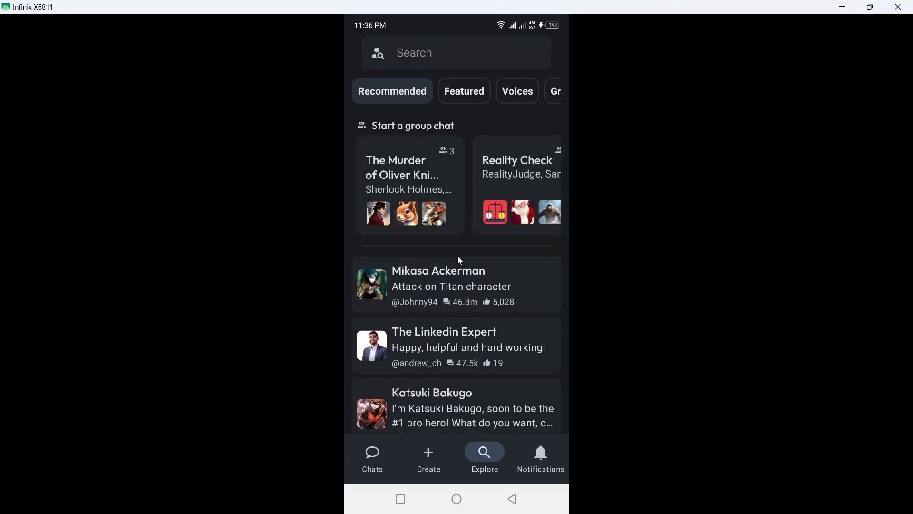
- Go back to the Android home screen with the Home button
click(457, 499)
click(456, 499)
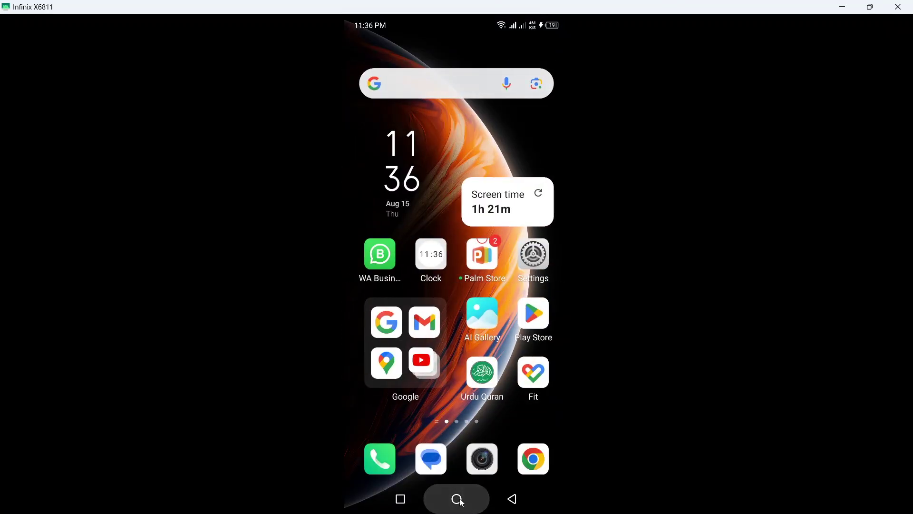